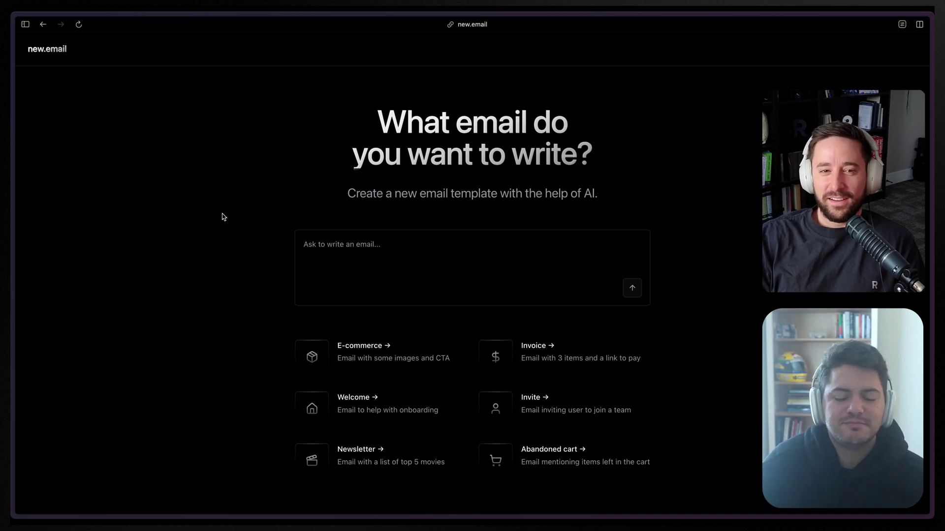
- Ask the AI: "i'm the founder of SF Coffee Company. i need a welcome email for my website"
{"action": "left_click", "coordinate": [371, 268]}
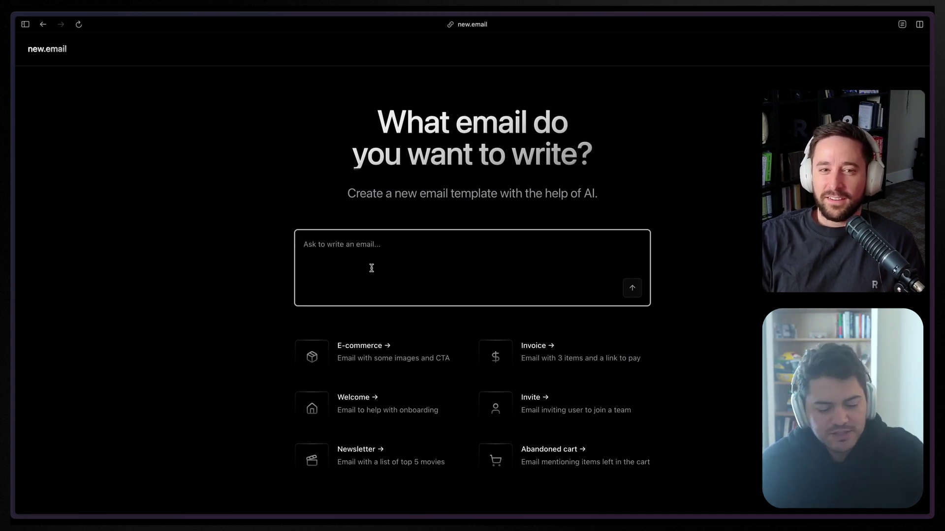
{"action": "type", "text": "i'm"}
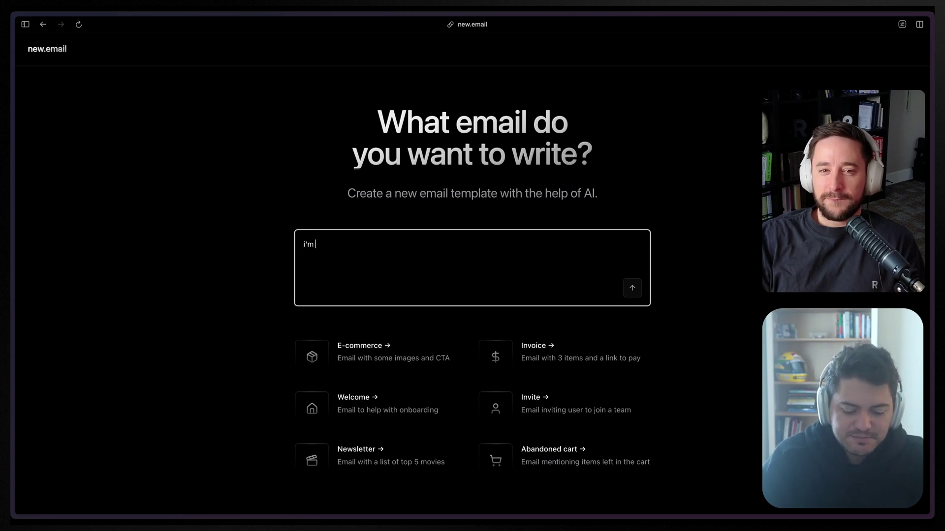
{"action": "type", "text": " fou"}
{"action": "key", "text": "alt+shift+Left"}
{"action": "type", "text": "the founder of SF"}
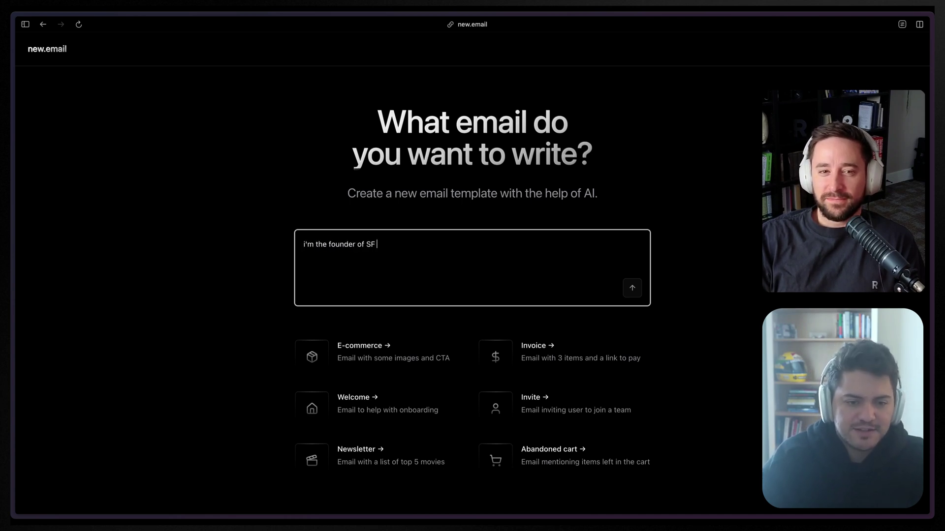
{"action": "type", "text": " Coffee Company."}
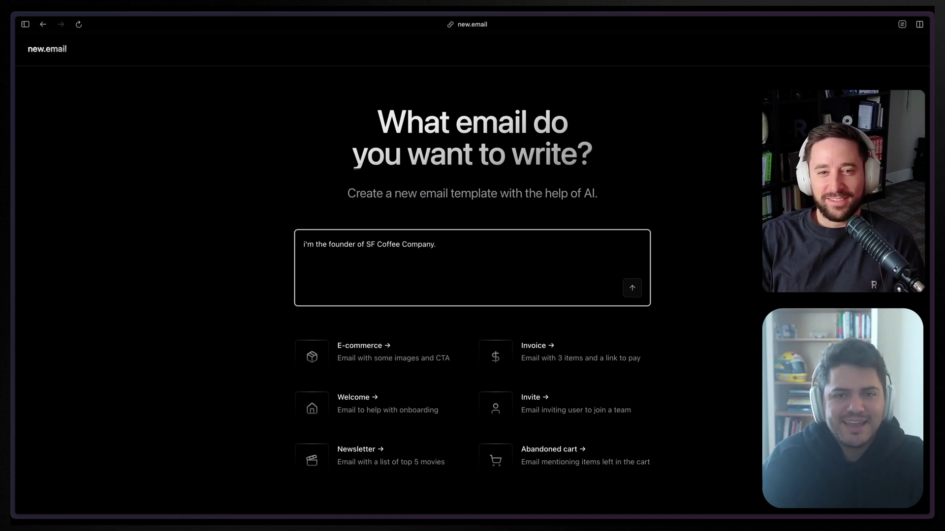
{"action": "type", "text": " i need a welcome email for my website"}
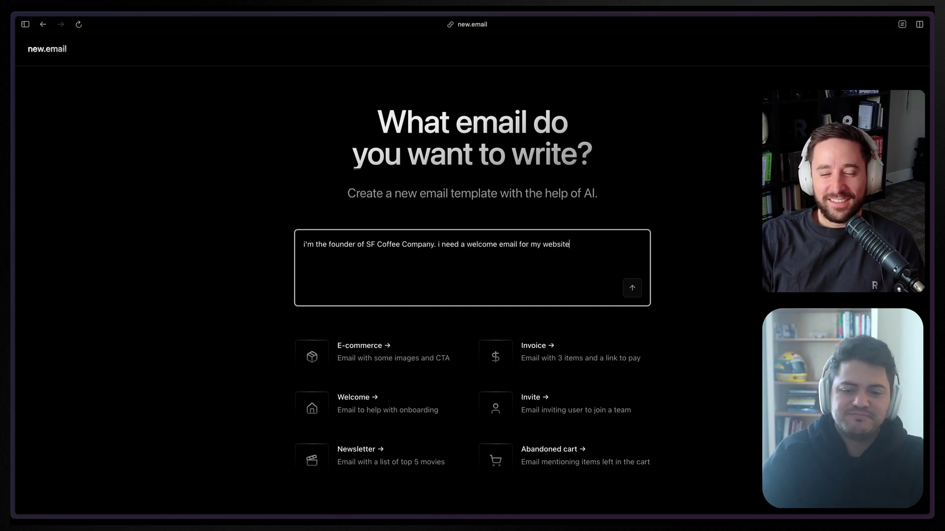
{"action": "key", "text": "Return"}
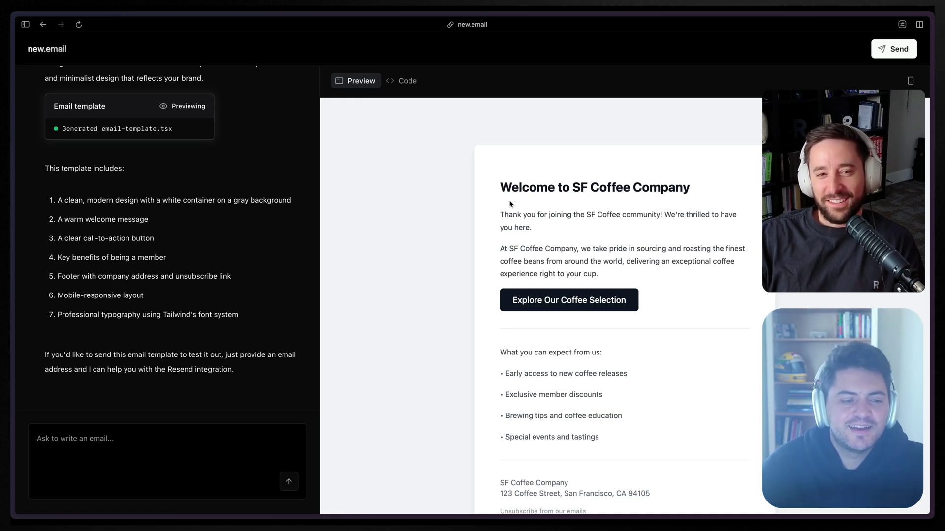
- Review the welcome email's React Email code, including lines 20 and 23, then its rendered preview
{"action": "scroll", "coordinate": [480, 201], "scroll_direction": "down", "scroll_amount": 2}
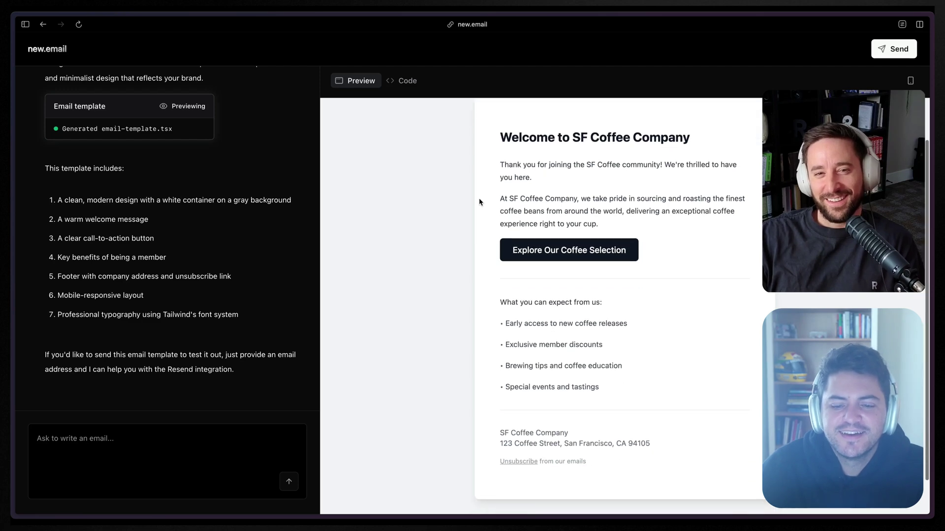
{"action": "scroll", "coordinate": [480, 202], "scroll_direction": "up", "scroll_amount": 2}
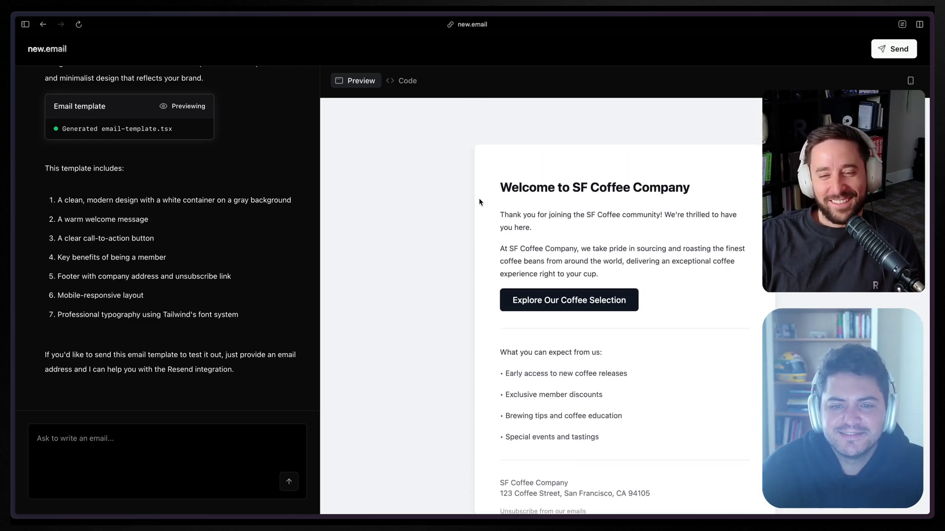
{"action": "left_click", "coordinate": [398, 81]}
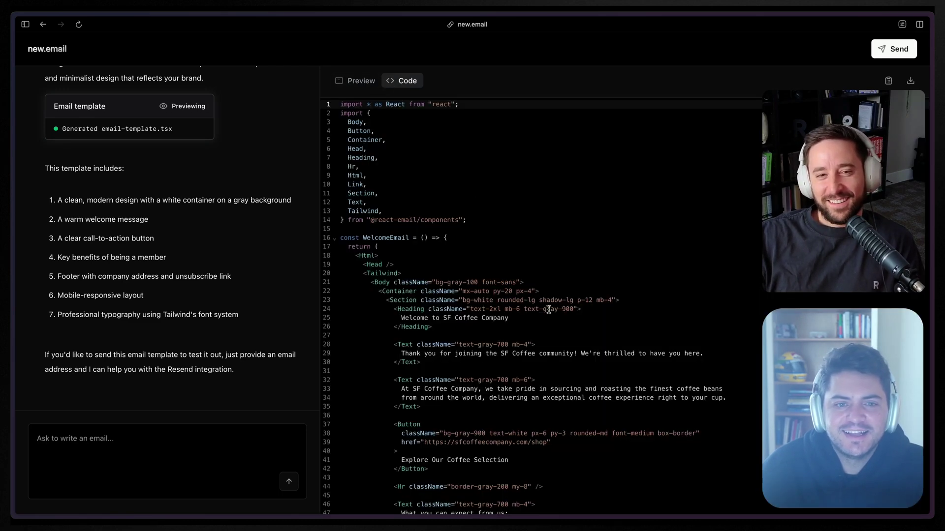
{"action": "scroll", "coordinate": [549, 309], "scroll_direction": "down", "scroll_amount": 1}
{"action": "left_click", "coordinate": [542, 286]}
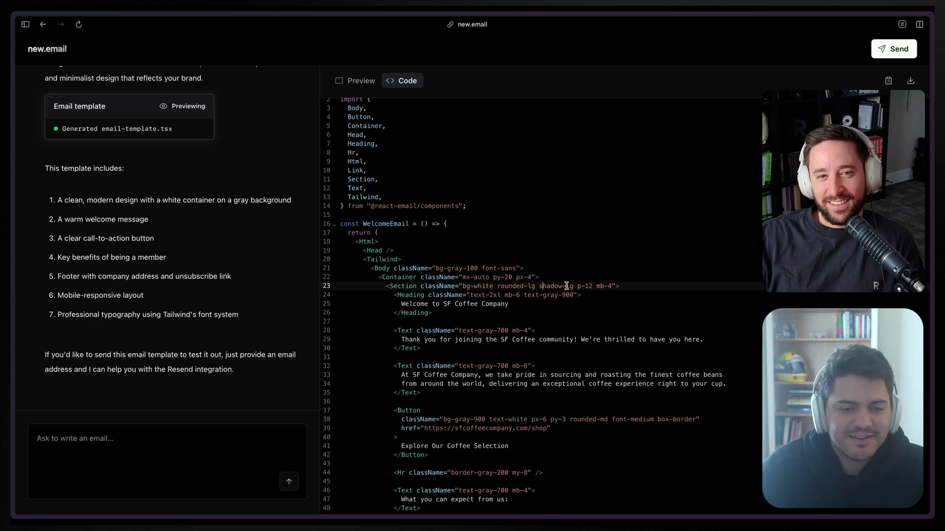
{"action": "left_click", "coordinate": [385, 258]}
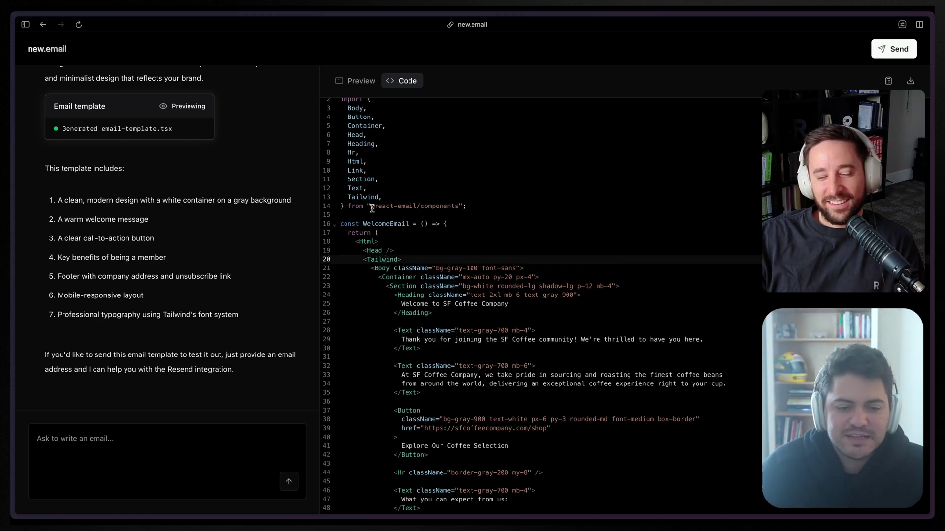
{"action": "scroll", "coordinate": [388, 216], "scroll_direction": "down", "scroll_amount": 5}
{"action": "scroll", "coordinate": [413, 185], "scroll_direction": "up", "scroll_amount": 6}
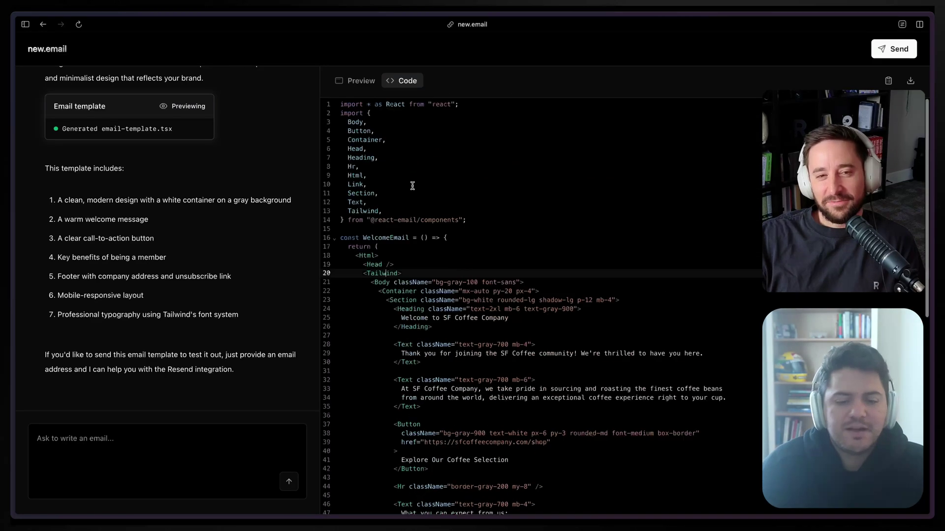
{"action": "left_click", "coordinate": [358, 83]}
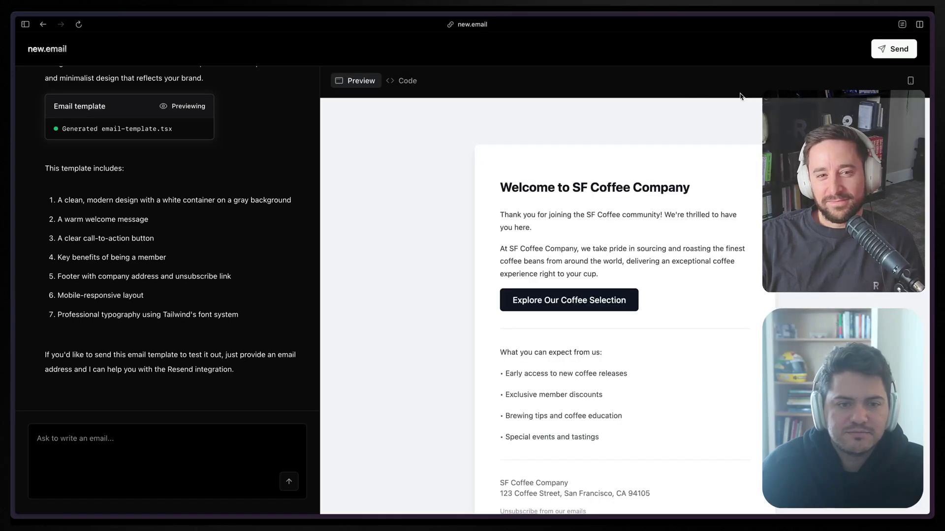
- Send a test of the welcome email titled 'Testing New Email' to the prefilled recipient
{"action": "left_click", "coordinate": [889, 49]}
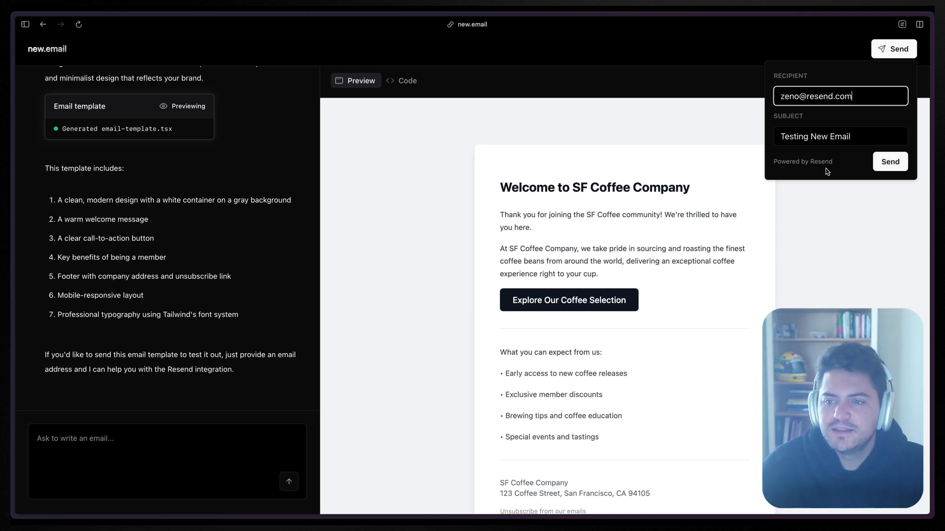
{"action": "left_click", "coordinate": [898, 162]}
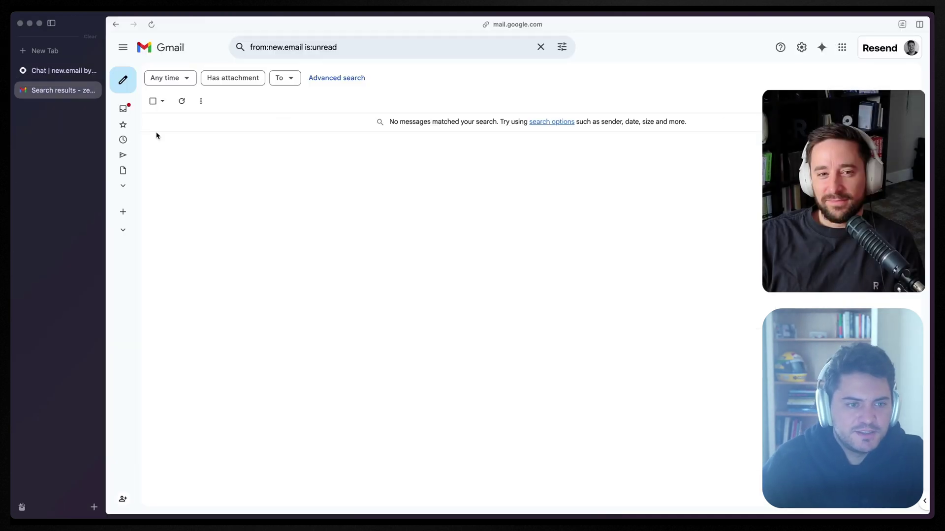
- Open the 'Testing New Email' message in Gmail and select its first paragraph
{"action": "left_click", "coordinate": [232, 127]}
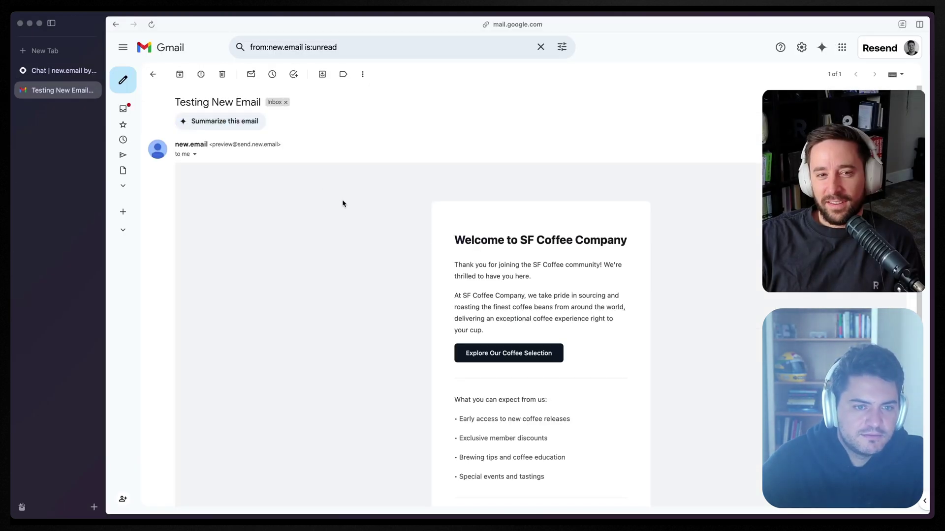
{"action": "triple_click", "coordinate": [563, 278]}
{"action": "left_click", "coordinate": [563, 279]}
{"action": "triple_click", "coordinate": [562, 279]}
{"action": "left_click", "coordinate": [563, 278]}
{"action": "triple_click", "coordinate": [563, 279]}
{"action": "left_click", "coordinate": [563, 279]}
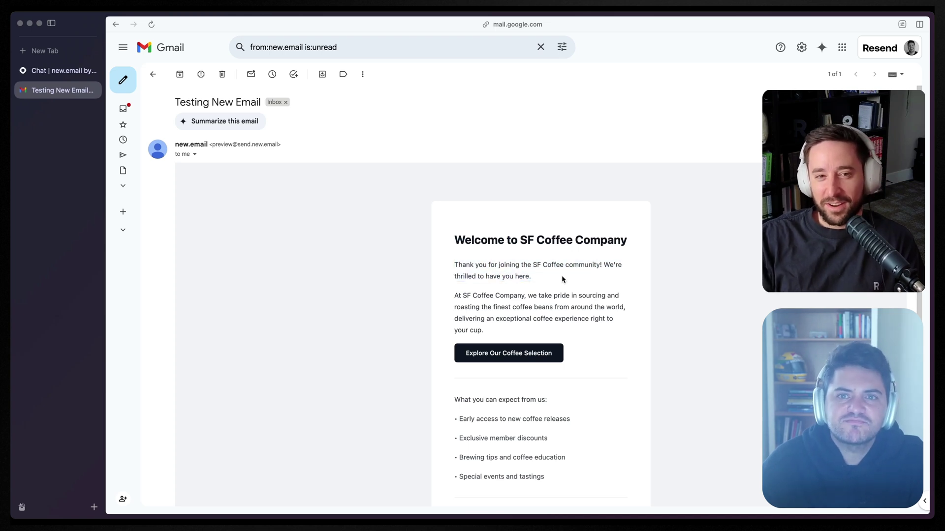
- Read the welcome email down to its footer, then return to the new.email chat
{"action": "scroll", "coordinate": [562, 279], "scroll_direction": "down", "scroll_amount": 5}
{"action": "scroll", "coordinate": [563, 280], "scroll_direction": "up", "scroll_amount": 5}
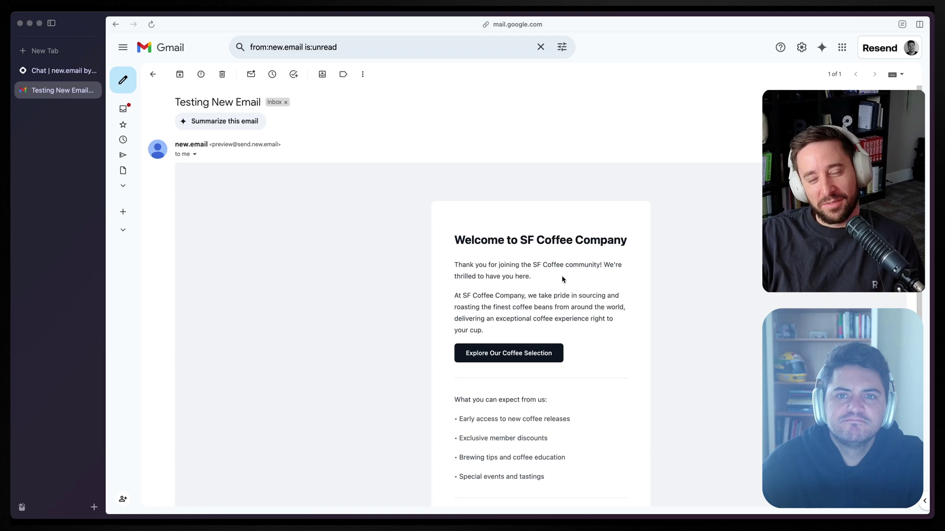
{"action": "scroll", "coordinate": [563, 279], "scroll_direction": "down", "scroll_amount": 3}
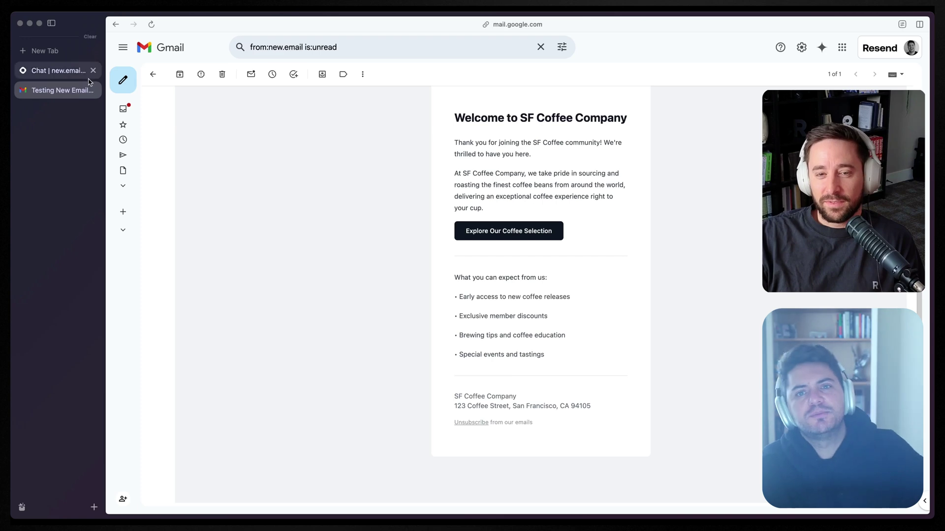
{"action": "left_click", "coordinate": [58, 71]}
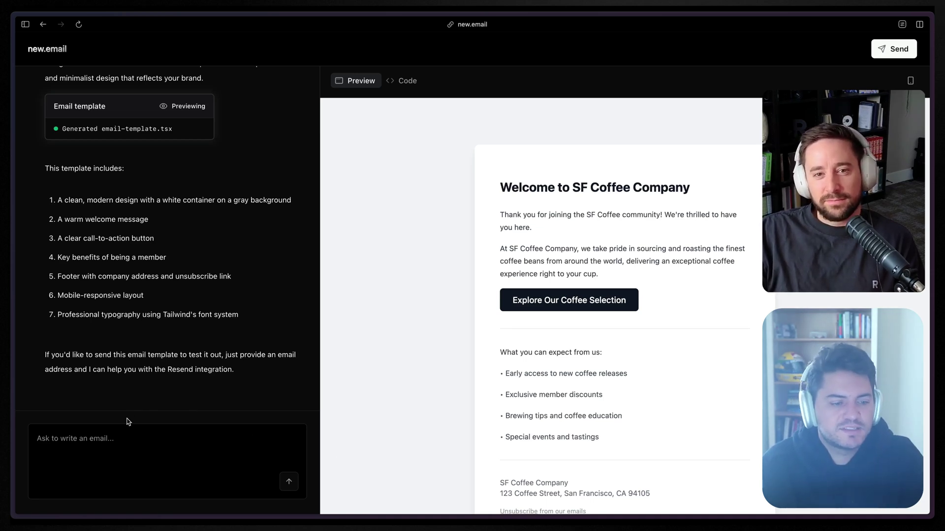
- Request an invoice email listing an espresso, a mocha and a caramel macchiato
{"action": "left_click", "coordinate": [130, 444]}
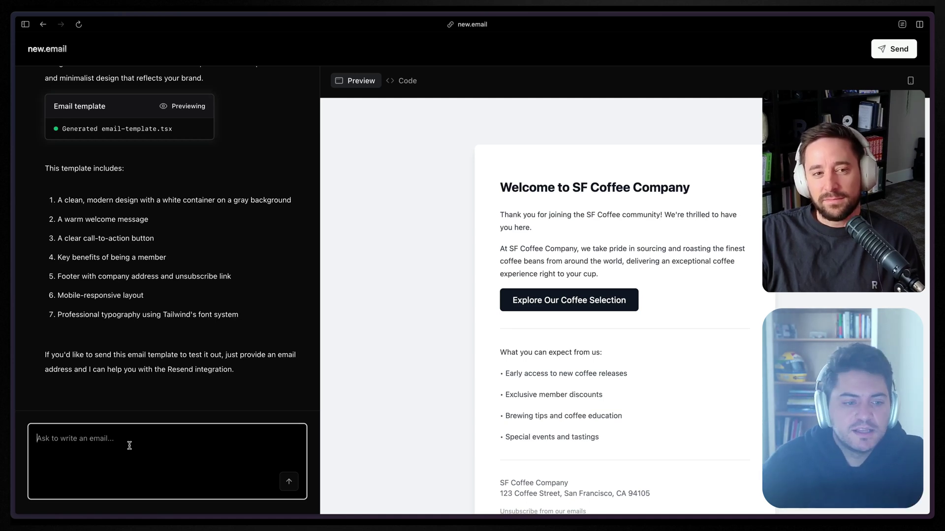
{"action": "type", "text": "create an invoice email with 3 items: espresso, mocha, and a"}
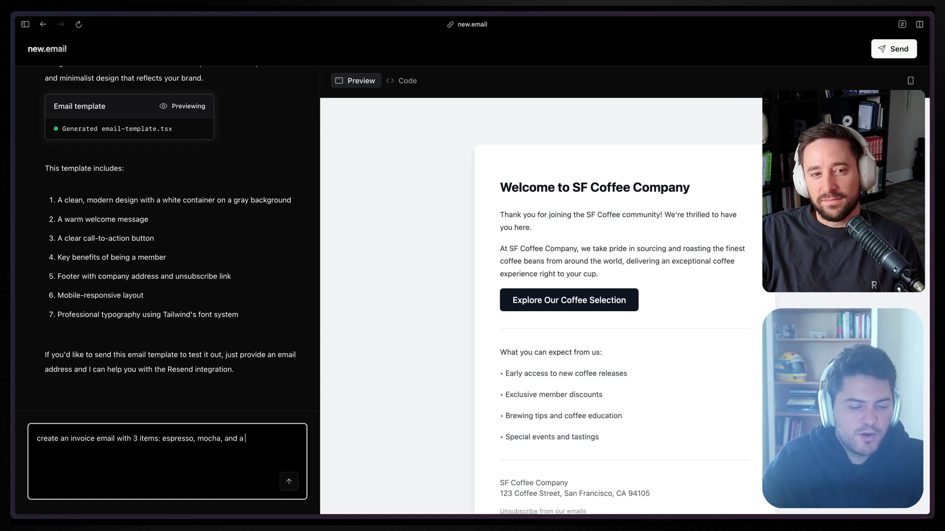
{"action": "type", "text": "cchiato"}
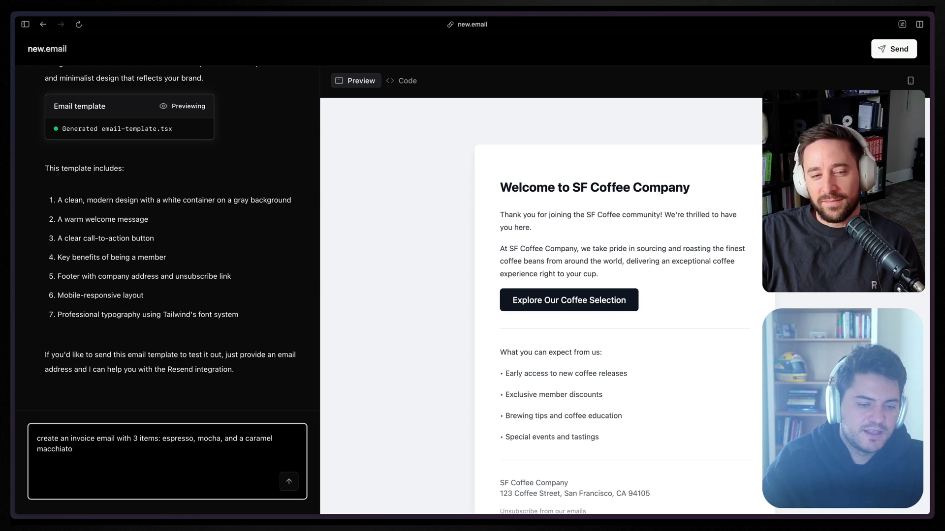
{"action": "key", "text": "Return"}
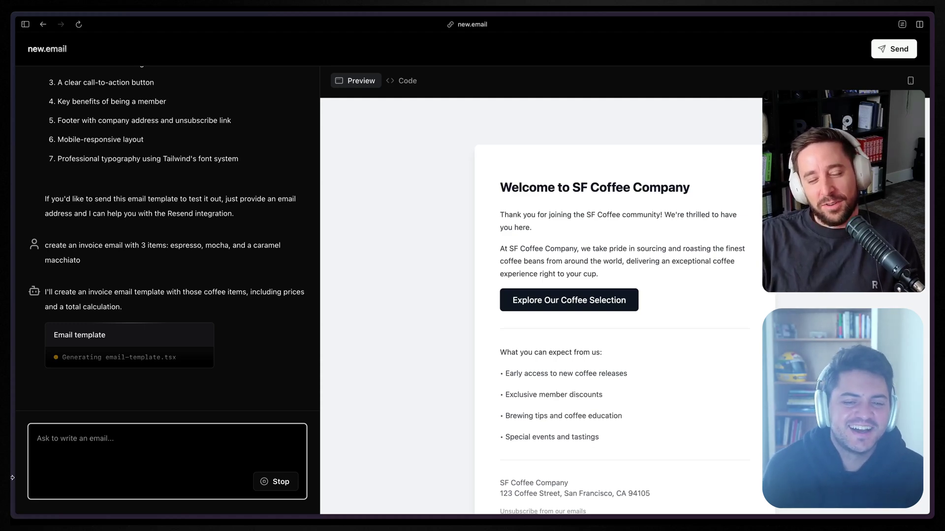
- Preview the generated invoice: subtotal $16.20, tax $1.42, total $17.62
{"action": "left_click", "coordinate": [92, 362]}
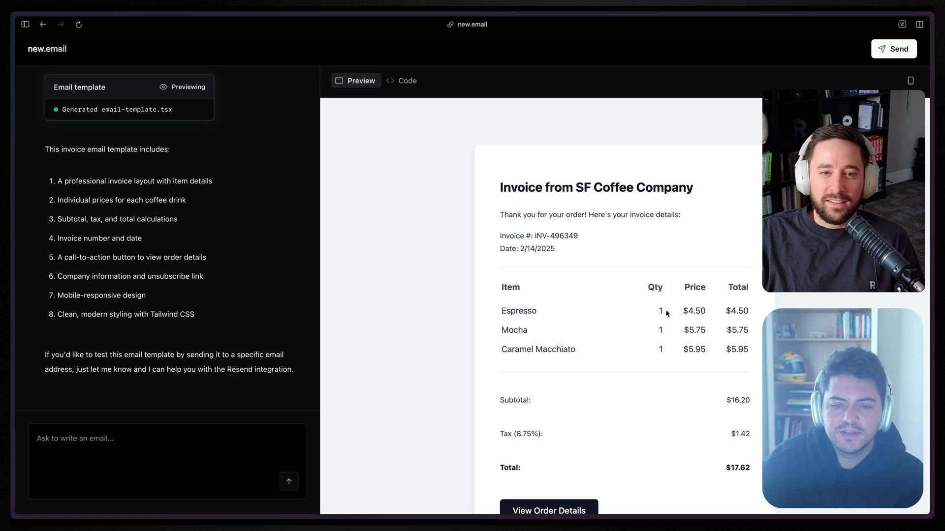
- Inspect the invoice code's items array, 8.75% tax rate comment and total calculation
{"action": "left_click", "coordinate": [415, 82]}
{"action": "left_click", "coordinate": [571, 271]}
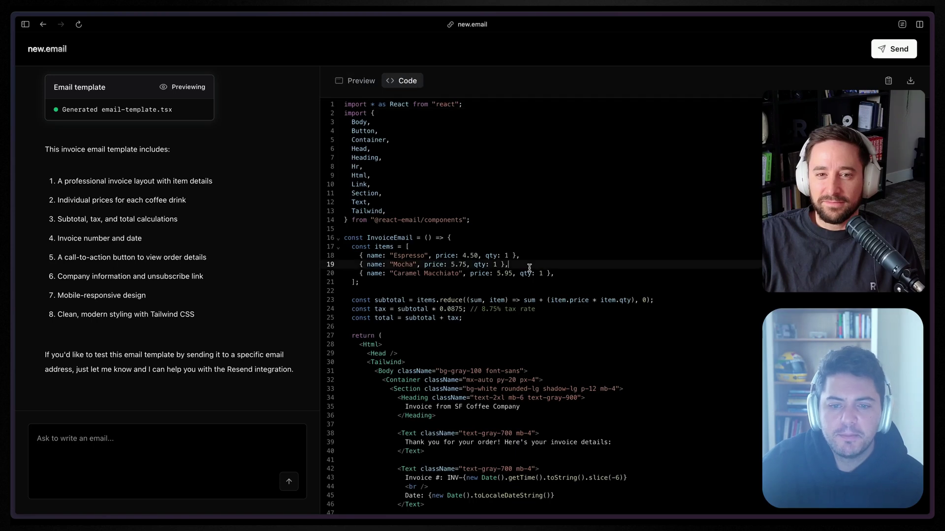
{"action": "left_click_drag", "start_coordinate": [375, 279], "coordinate": [352, 249]}
{"action": "left_click", "coordinate": [351, 249]}
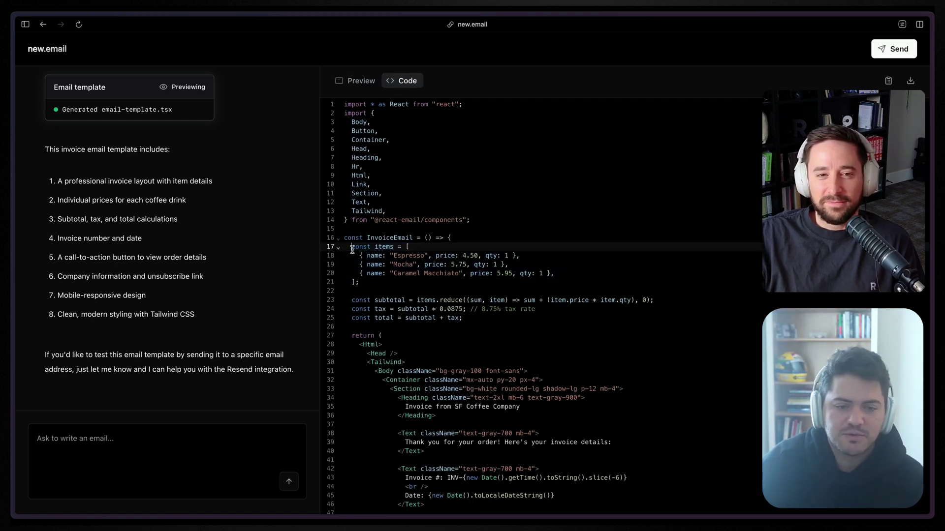
{"action": "left_click", "coordinate": [393, 256]}
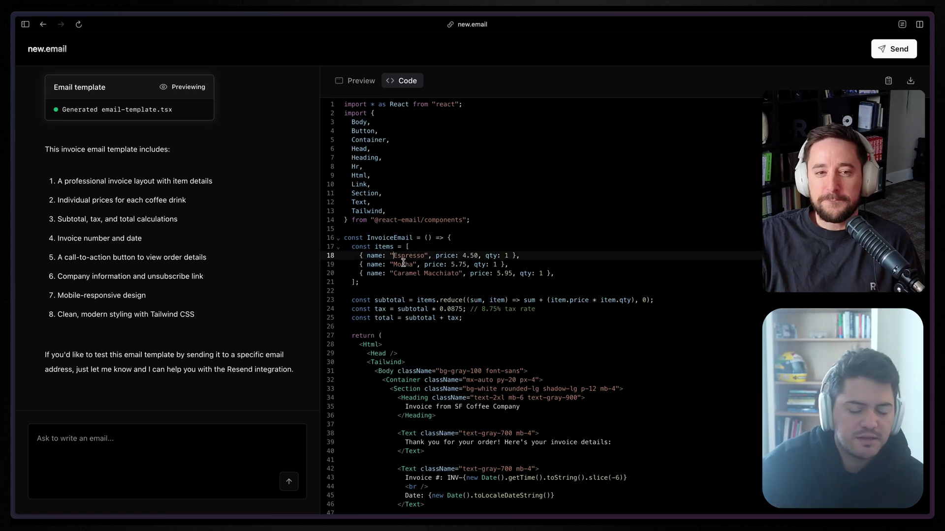
{"action": "left_click_drag", "start_coordinate": [479, 305], "coordinate": [543, 308]}
{"action": "left_click", "coordinate": [542, 308]}
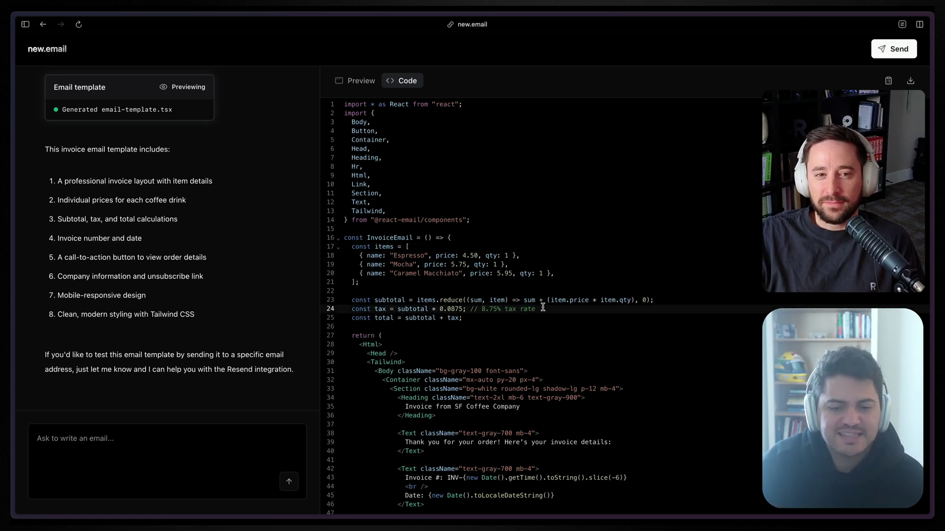
{"action": "left_click", "coordinate": [528, 317]}
{"action": "scroll", "coordinate": [524, 302], "scroll_direction": "down", "scroll_amount": 5}
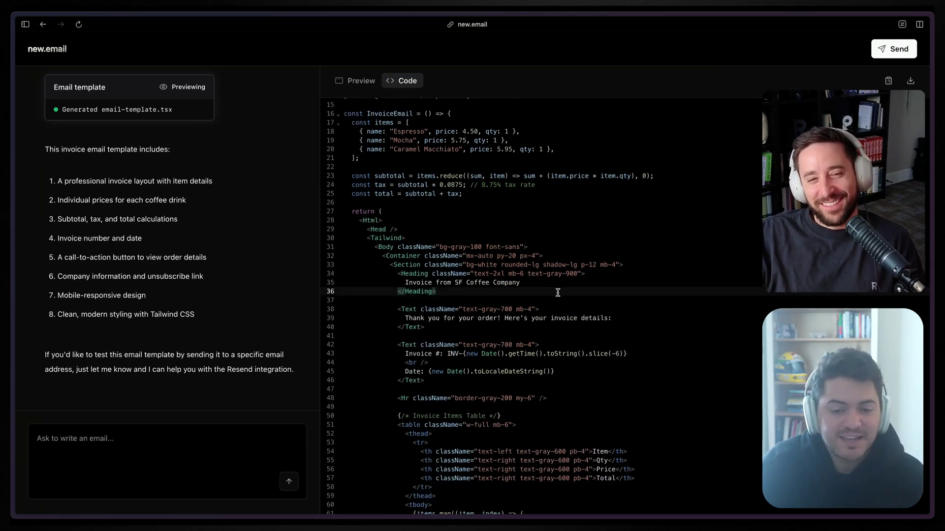
- Change the heading to 'Invoice from Portland Coffee Company' and preview the result
{"action": "left_click", "coordinate": [435, 282]}
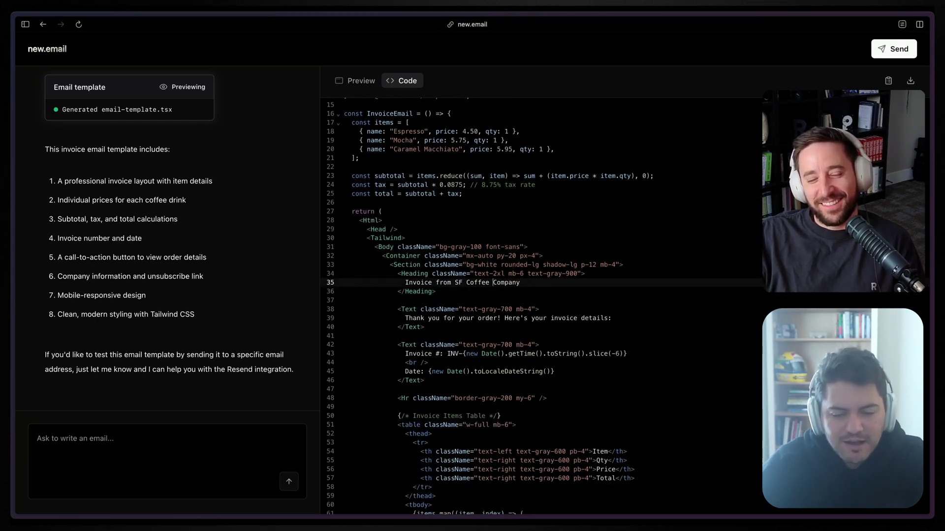
{"action": "type", "text": "Portland"}
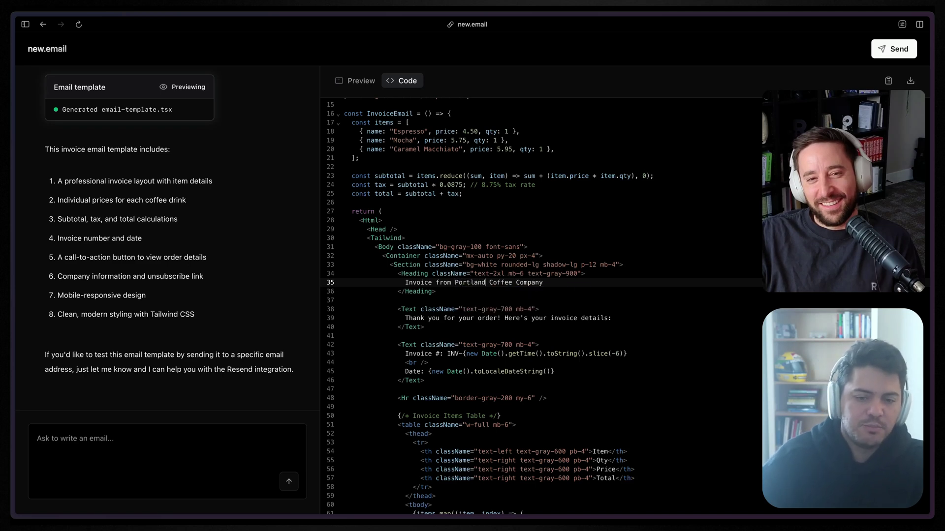
{"action": "left_click", "coordinate": [370, 86]}
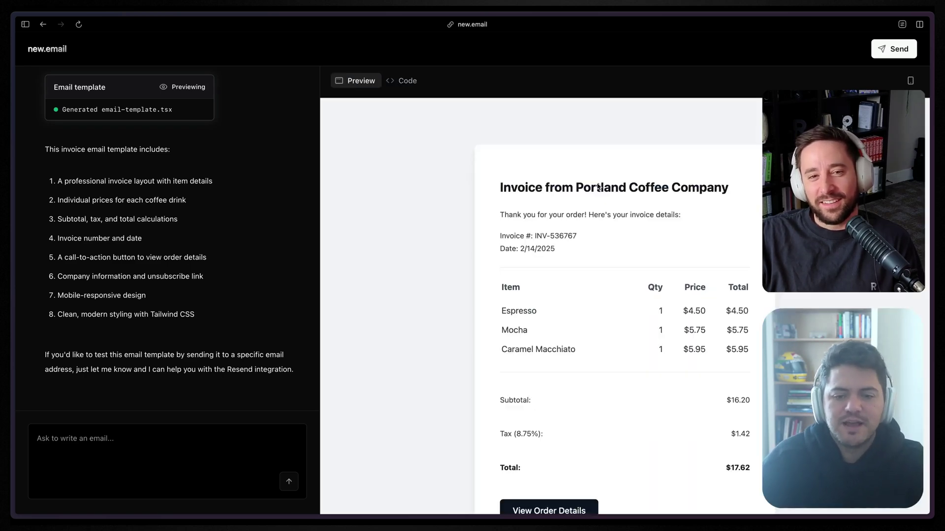